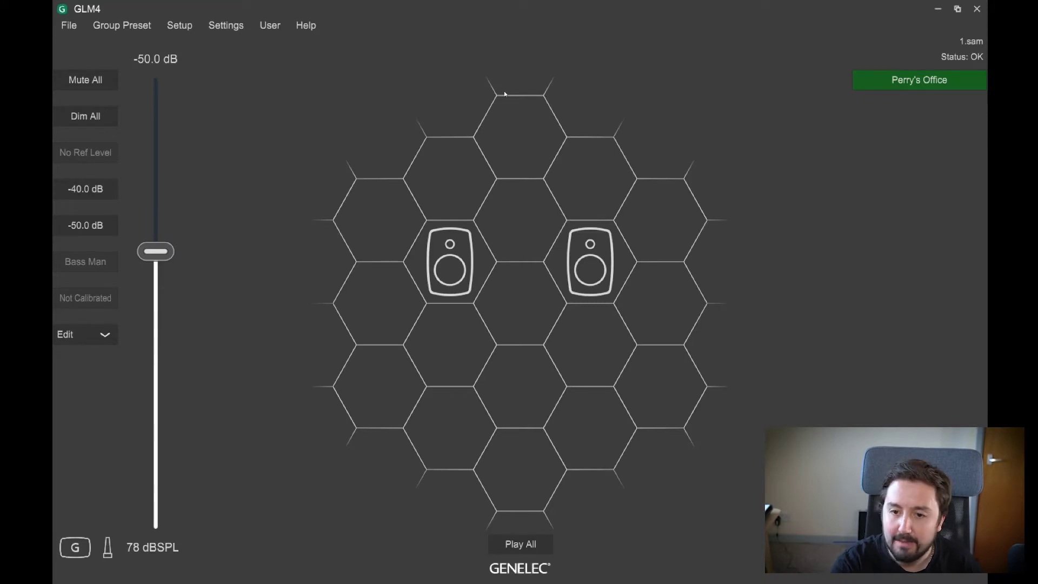
Place the two monitors on the Right and Left positions of the layout.
left_click(85, 27)
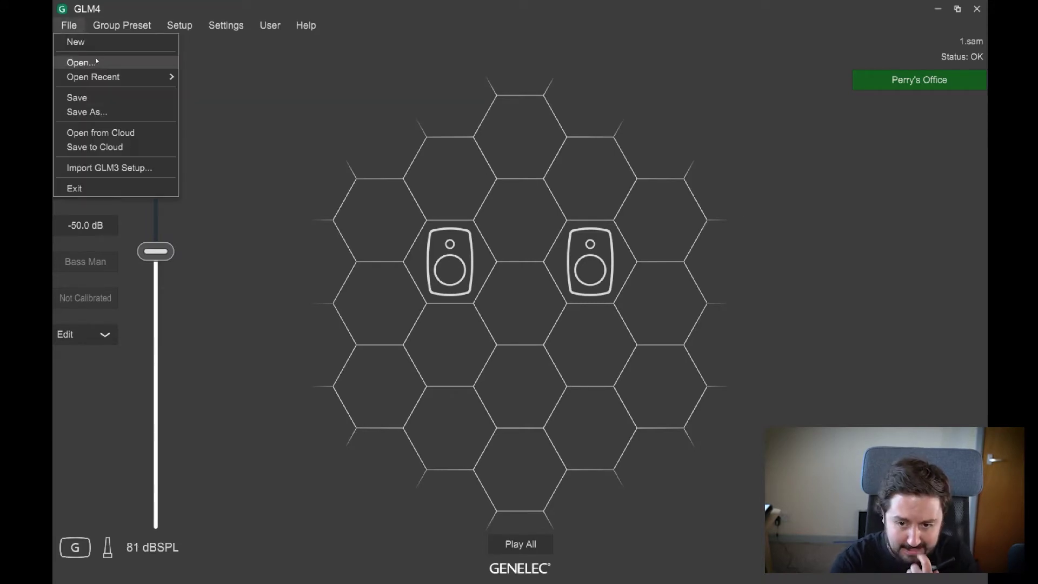
left_click(98, 45)
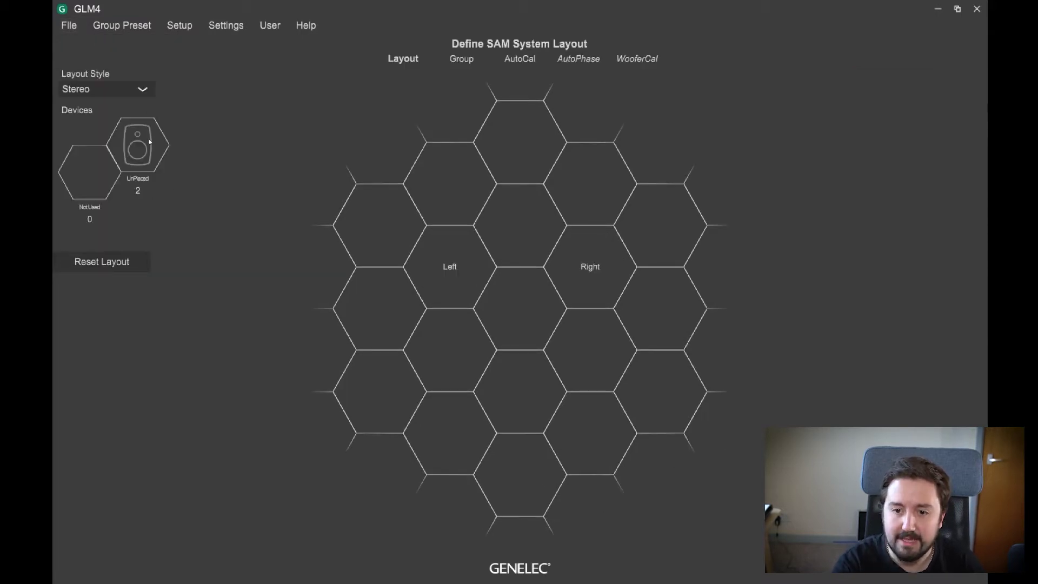
left_click_drag(135, 155, 608, 269)
left_click_drag(145, 149, 364, 327)
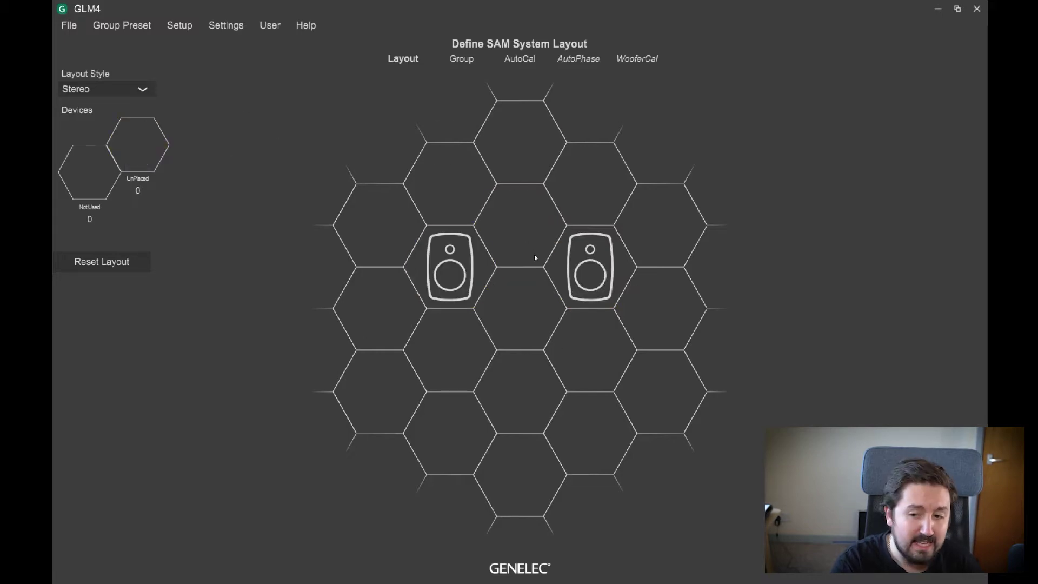
Try the 5.1.2, Huge and Small layout styles, then settle on Stereo.
left_click(142, 90)
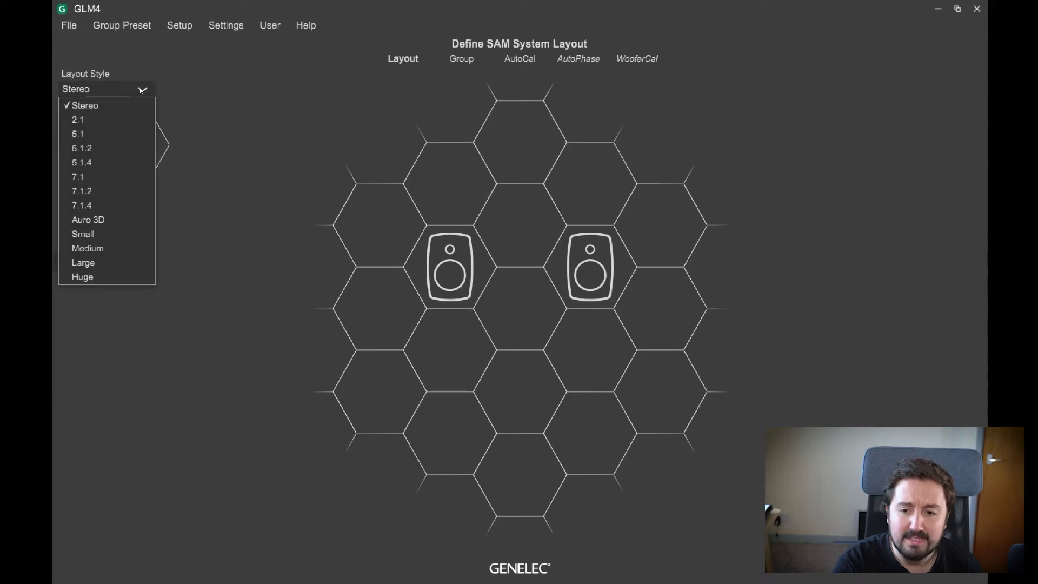
left_click(121, 148)
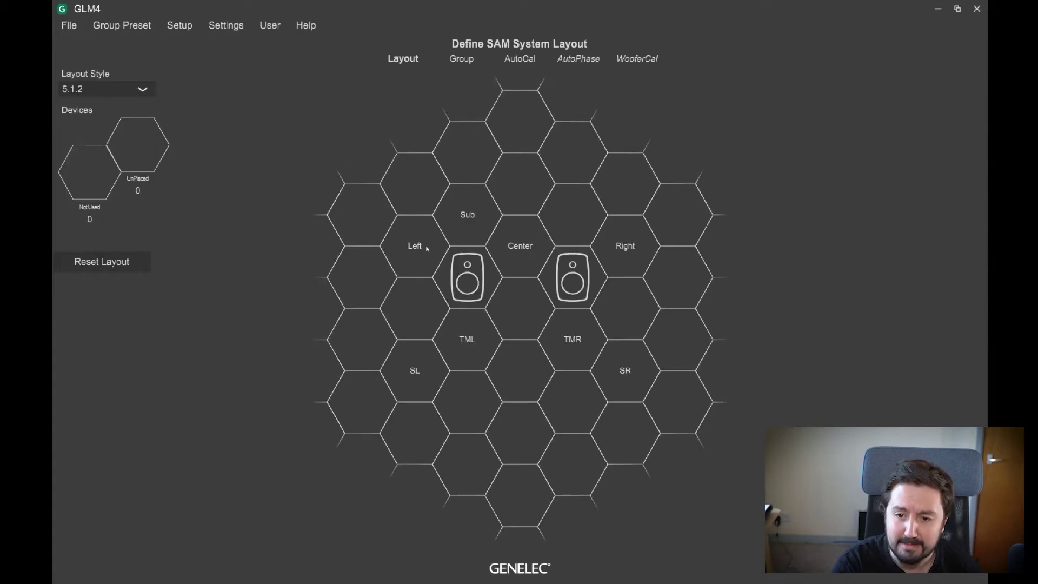
left_click(149, 95)
left_click(106, 276)
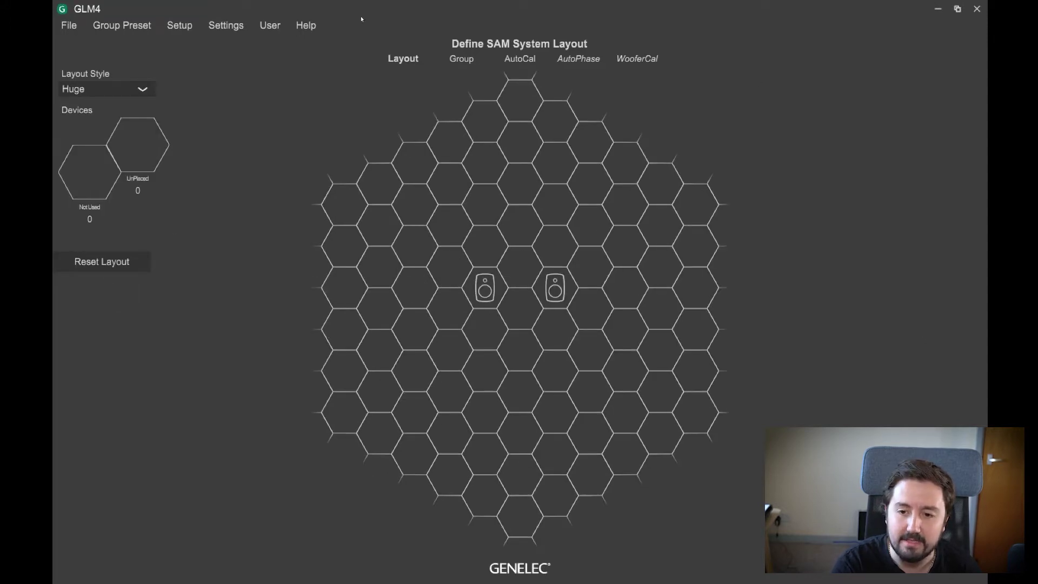
left_click(92, 97)
left_click(111, 106)
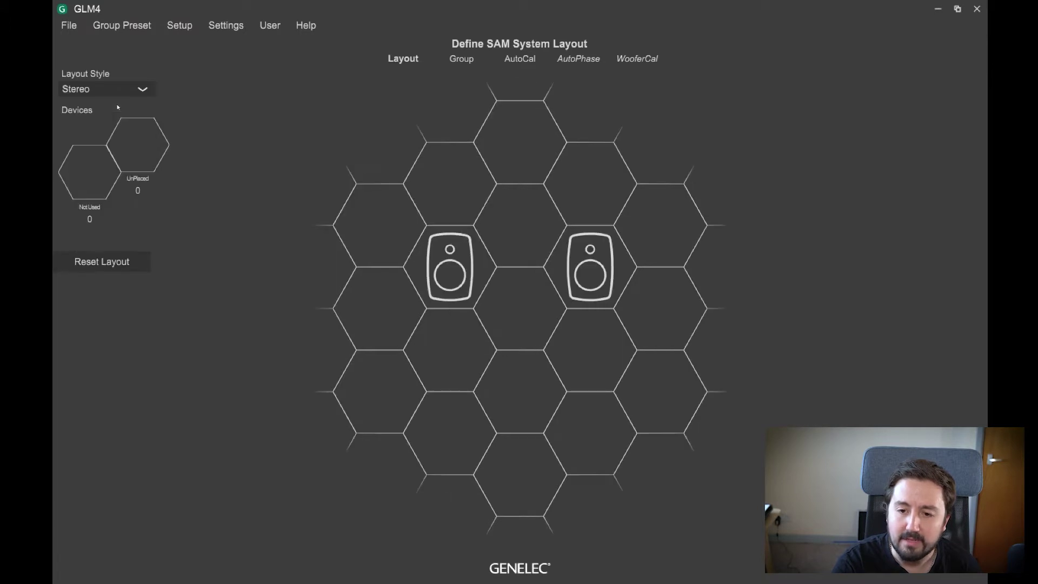
left_click(127, 90)
left_click(125, 233)
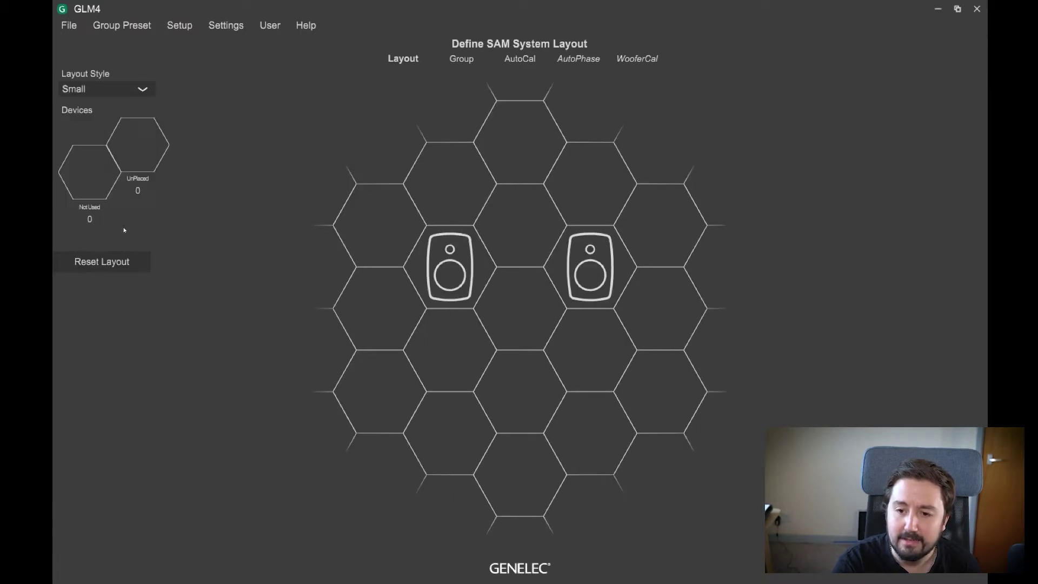
left_click(141, 93)
left_click(128, 100)
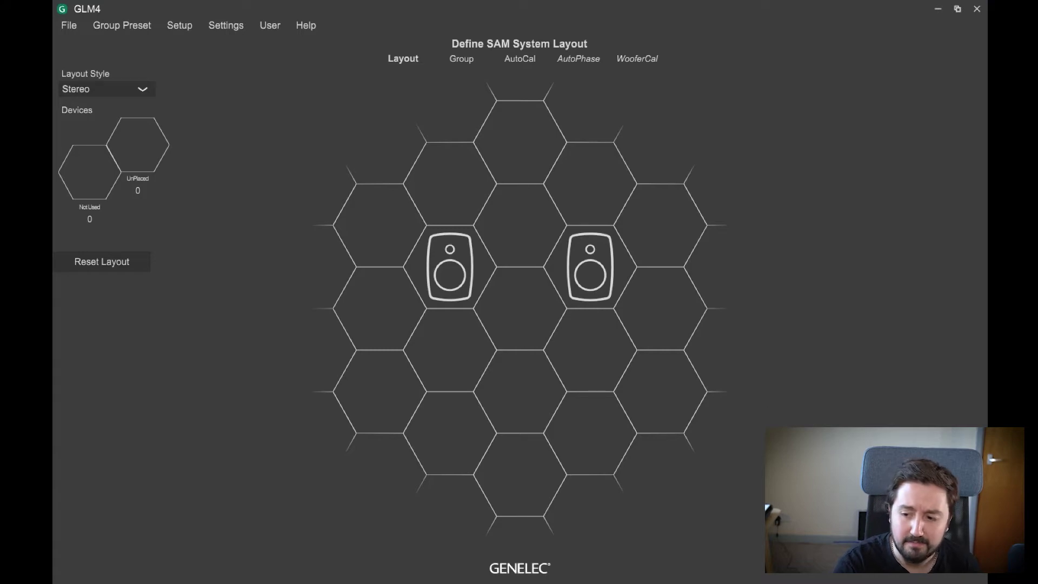
On the group settings, rename the speaker group to 'Perry's Office'.
left_click(814, 274)
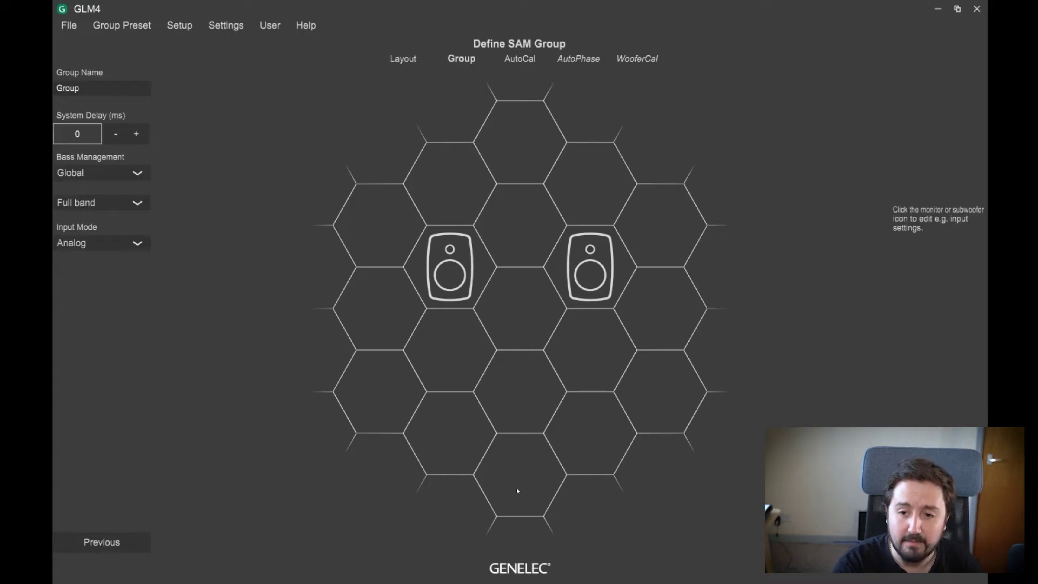
left_click(100, 88)
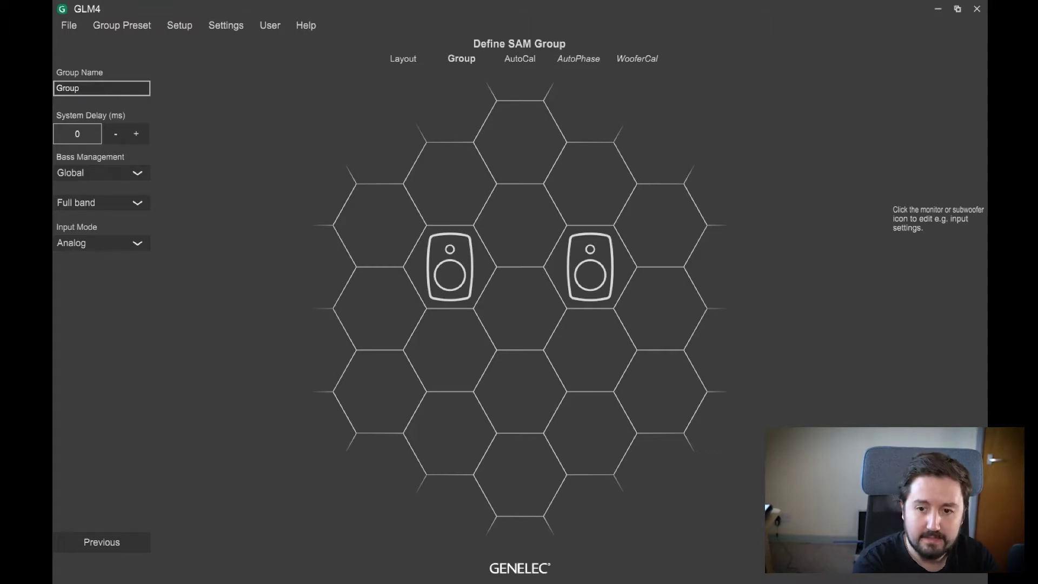
key("BackSpace")
key("BackSpace")
key("BackSpace")
key("BackSpace")
key("BackSpace")
type("Perry's Office")
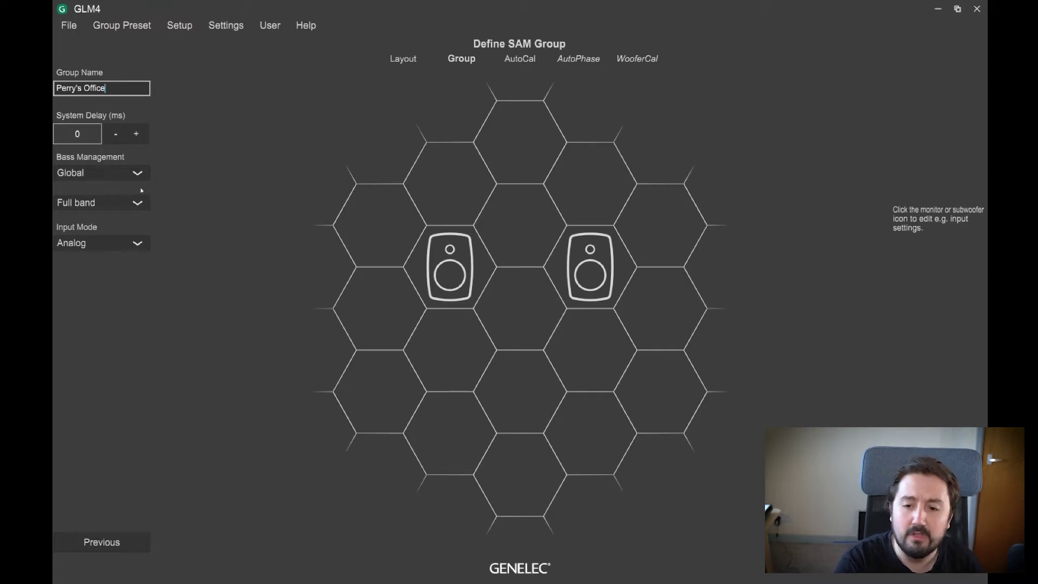
Keep Global bass management, full band crossover and Analog input mode.
left_click(138, 173)
left_click(151, 100)
left_click(116, 208)
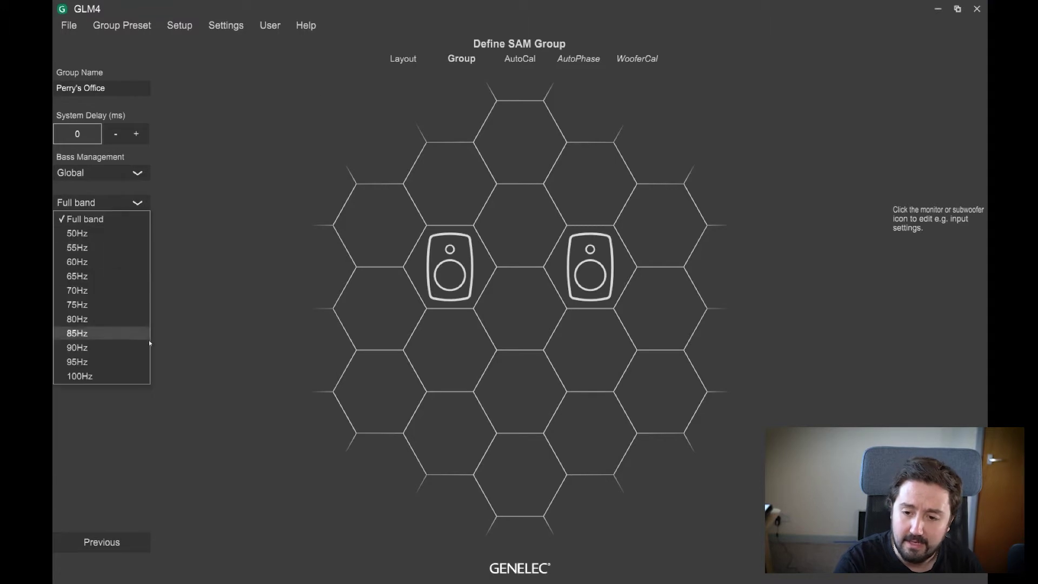
left_click(223, 241)
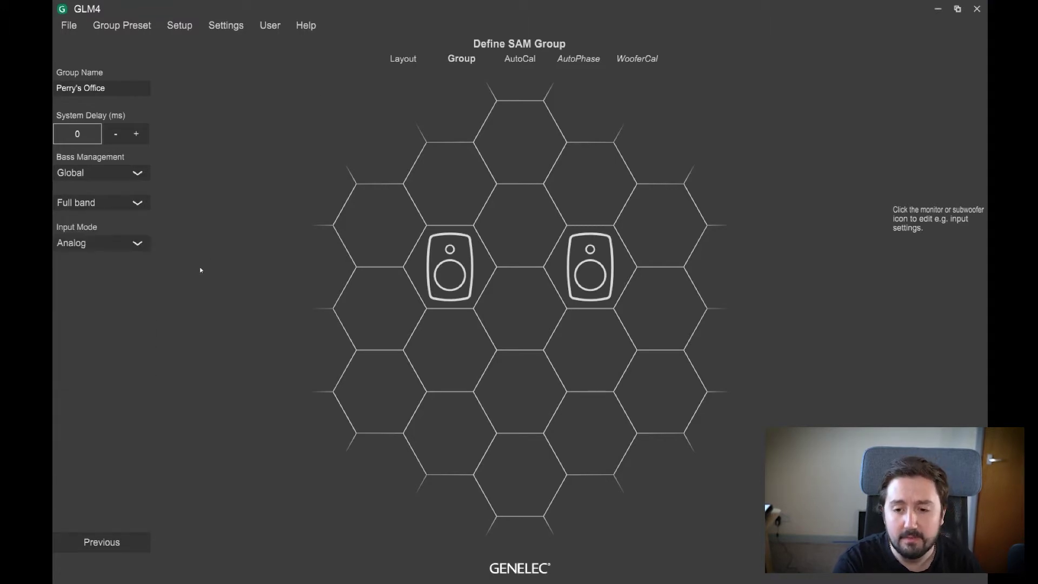
left_click(128, 249)
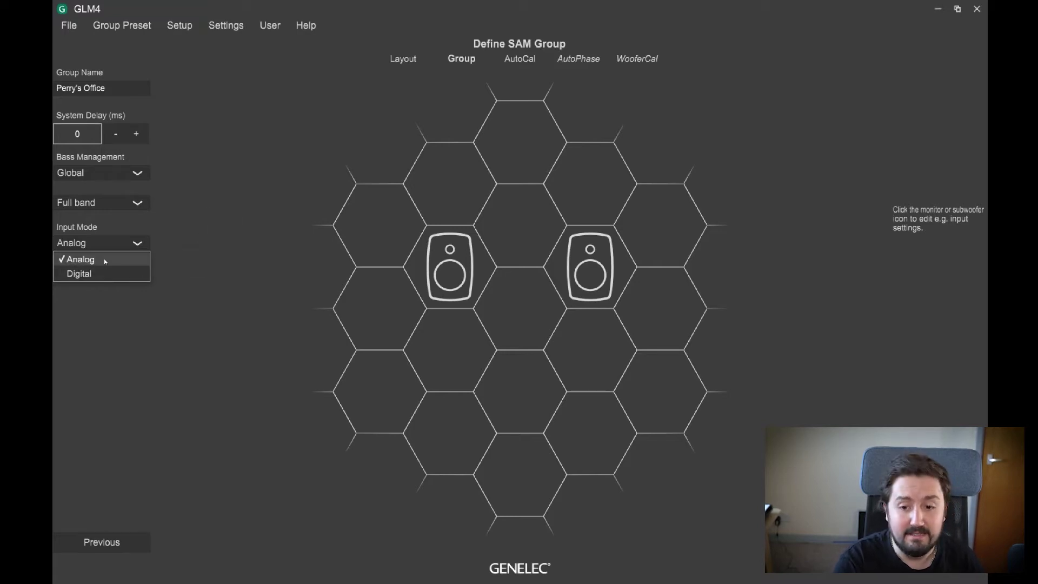
left_click(214, 243)
left_click(147, 249)
left_click(116, 262)
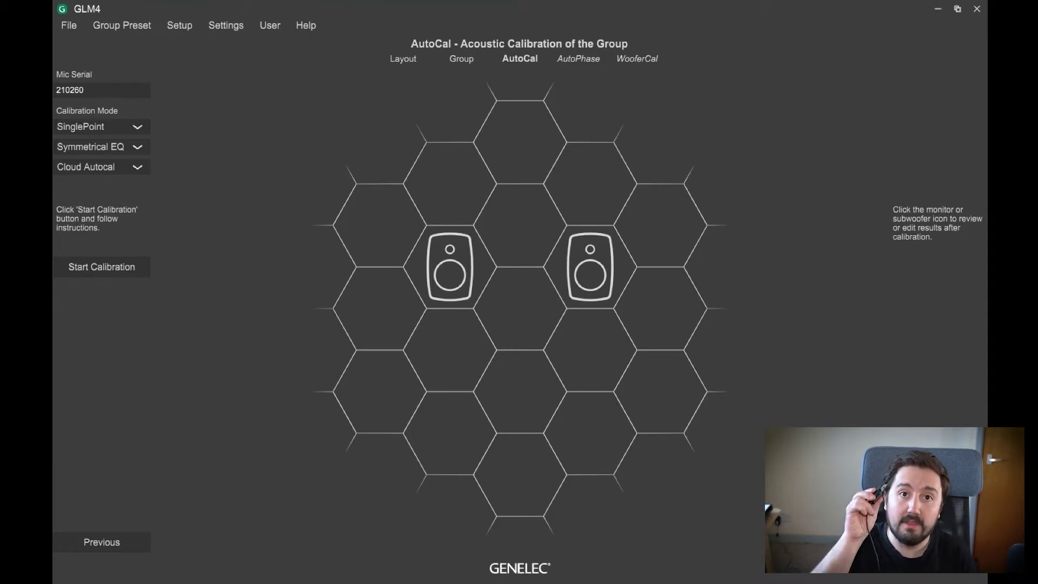
Keep SinglePoint calibration and Symmetrical EQ for both monitors.
left_click(99, 132)
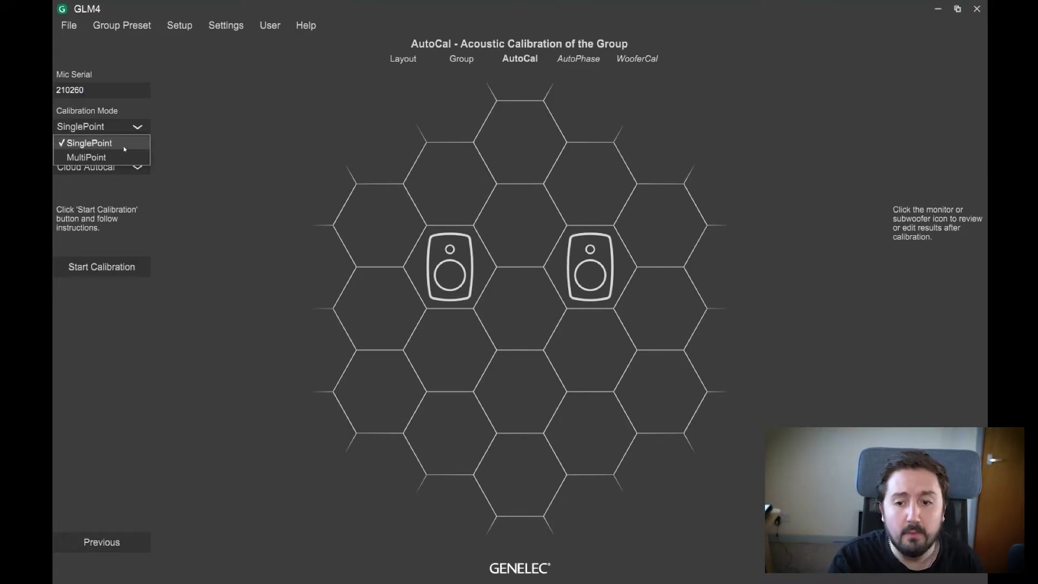
left_click(215, 115)
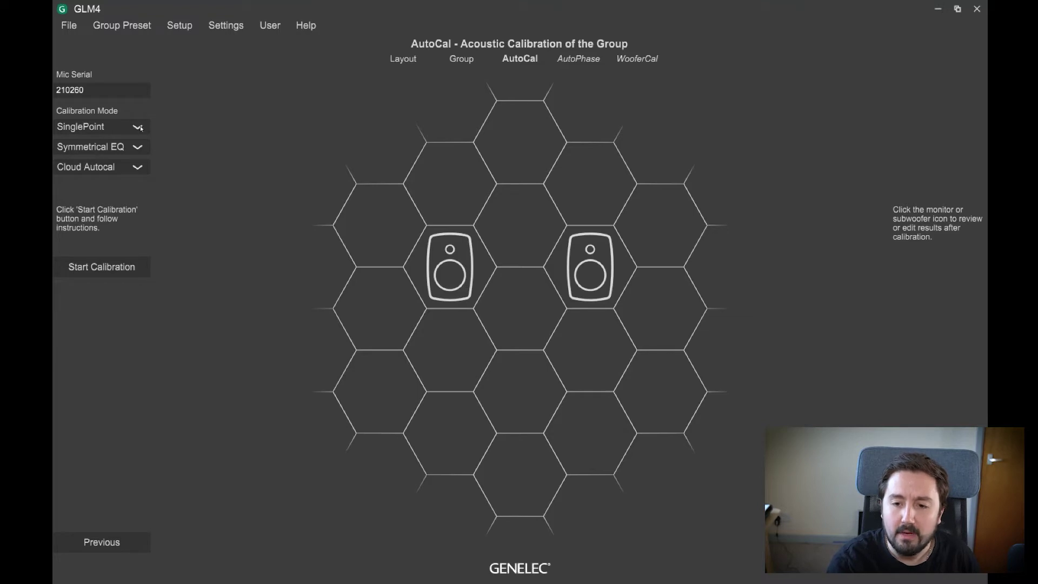
left_click(138, 127)
left_click(230, 111)
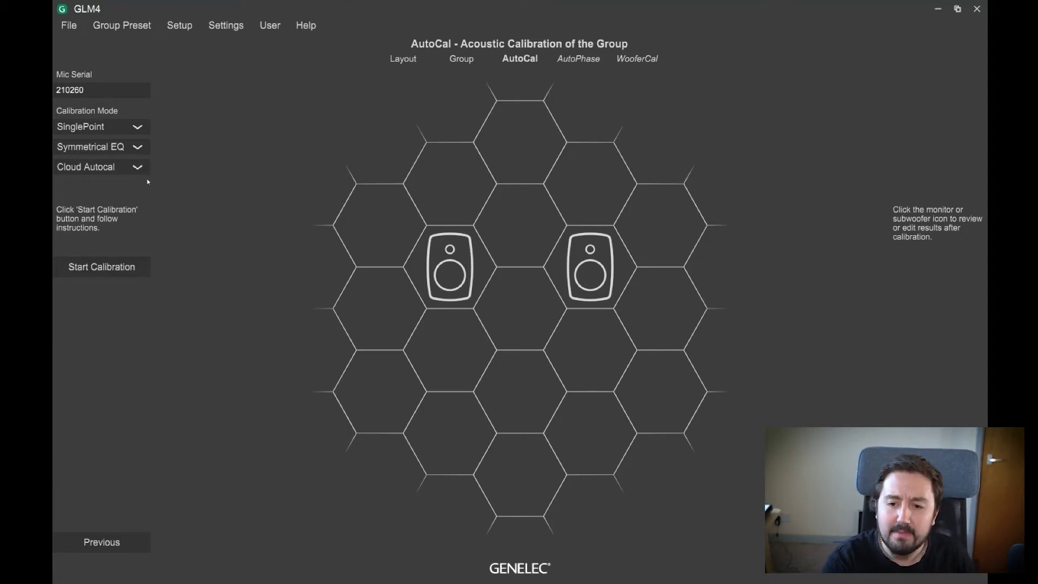
left_click(139, 147)
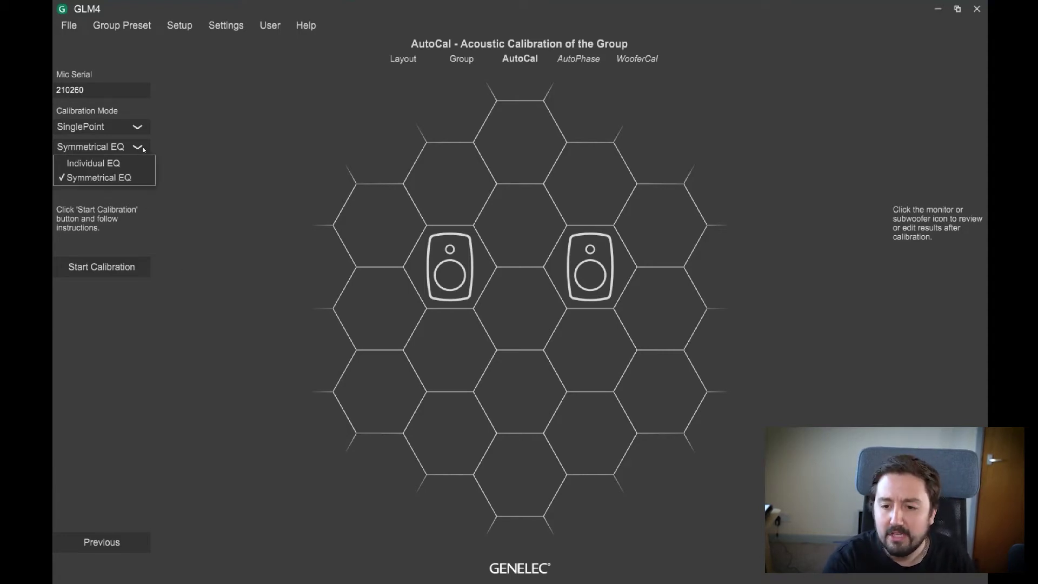
left_click(201, 171)
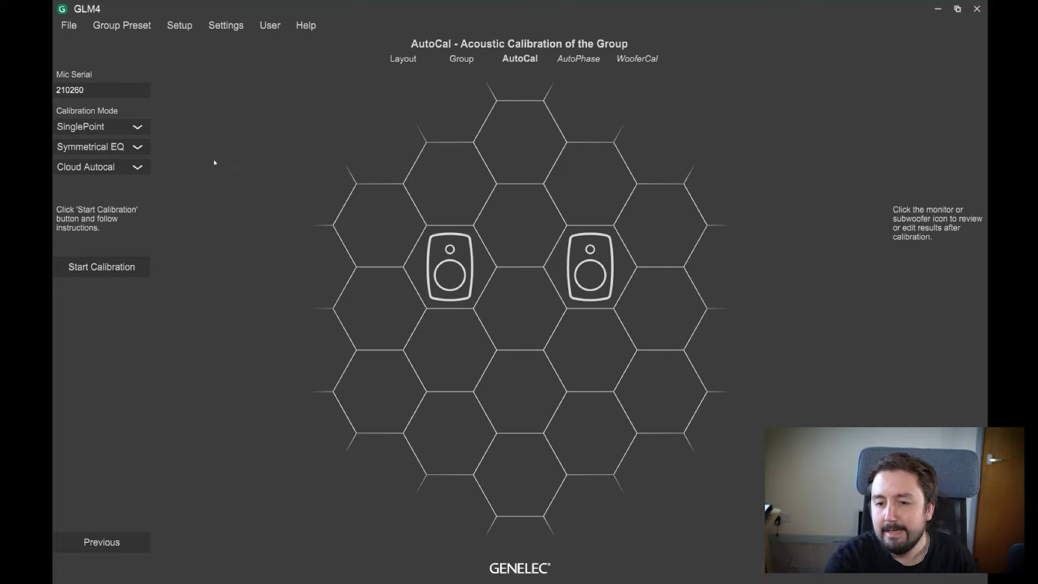
Review the autocal processing options and keep Cloud Autocal.
left_click(121, 169)
left_click(161, 159)
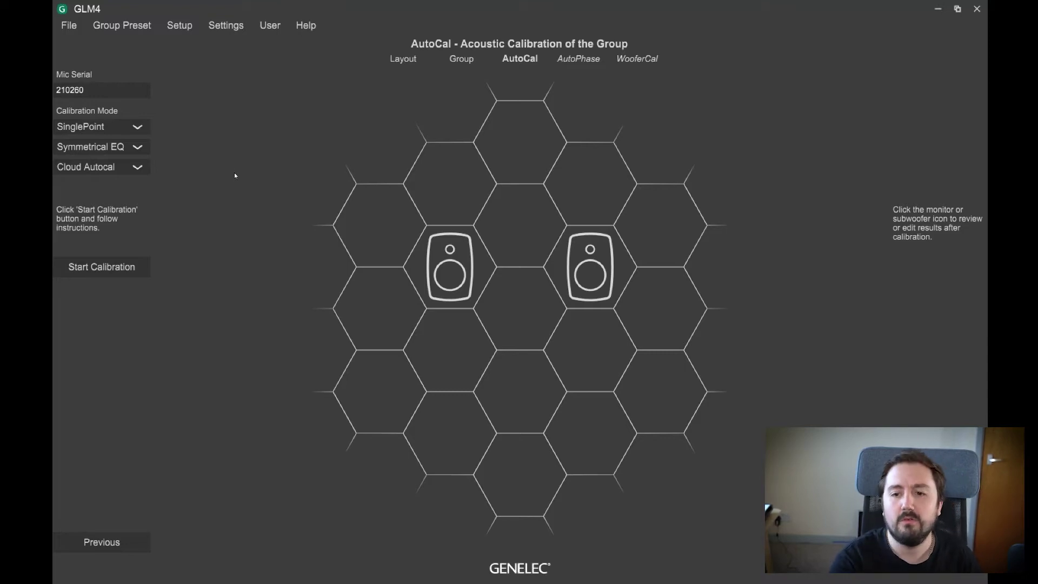
left_click(140, 171)
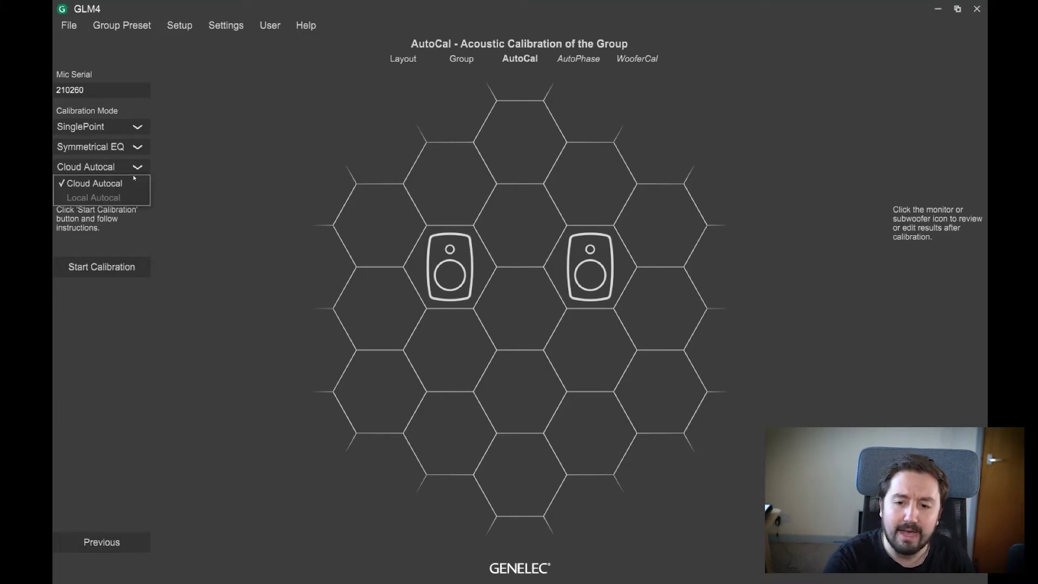
left_click(134, 177)
left_click(135, 174)
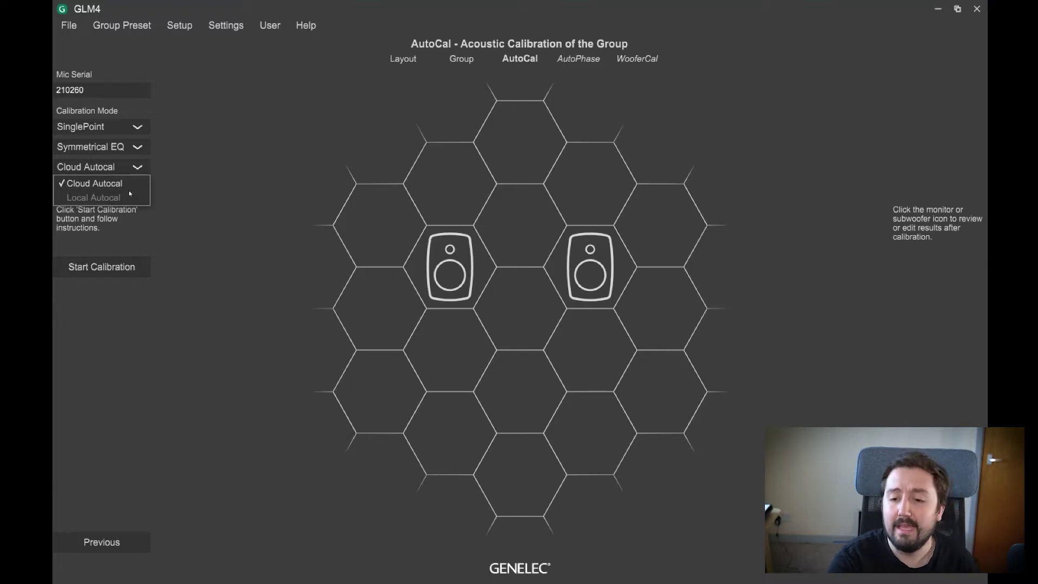
left_click(92, 184)
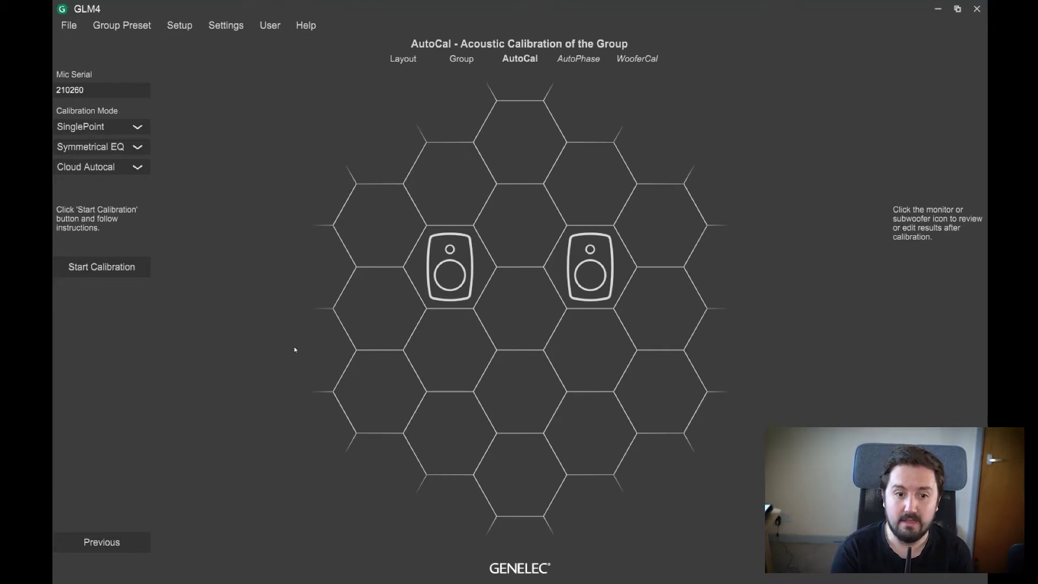
Start calibration and confirm Start in the Start AutoCal dialog to run the sweep.
left_click(138, 274)
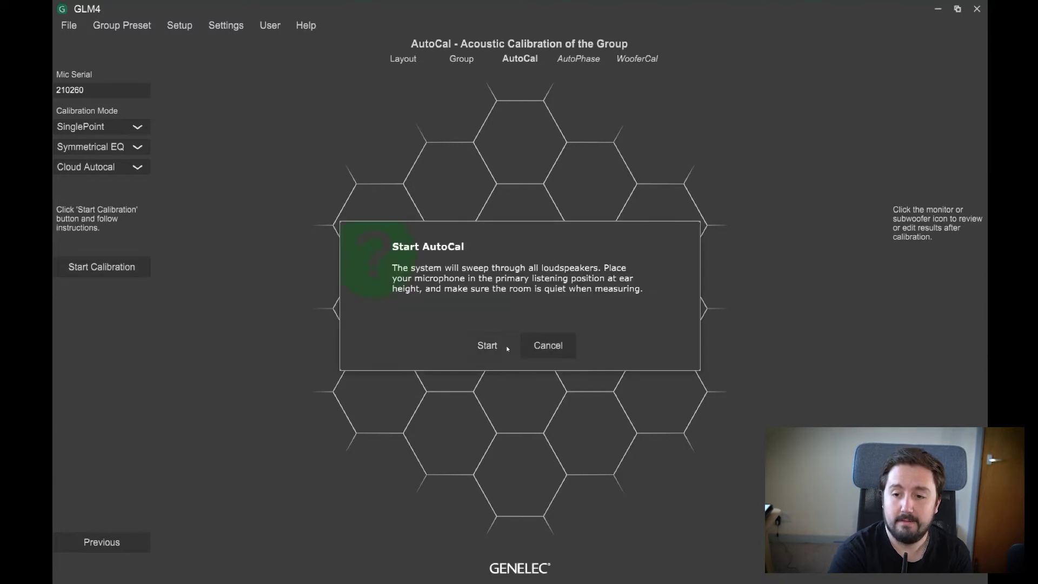
left_click(505, 346)
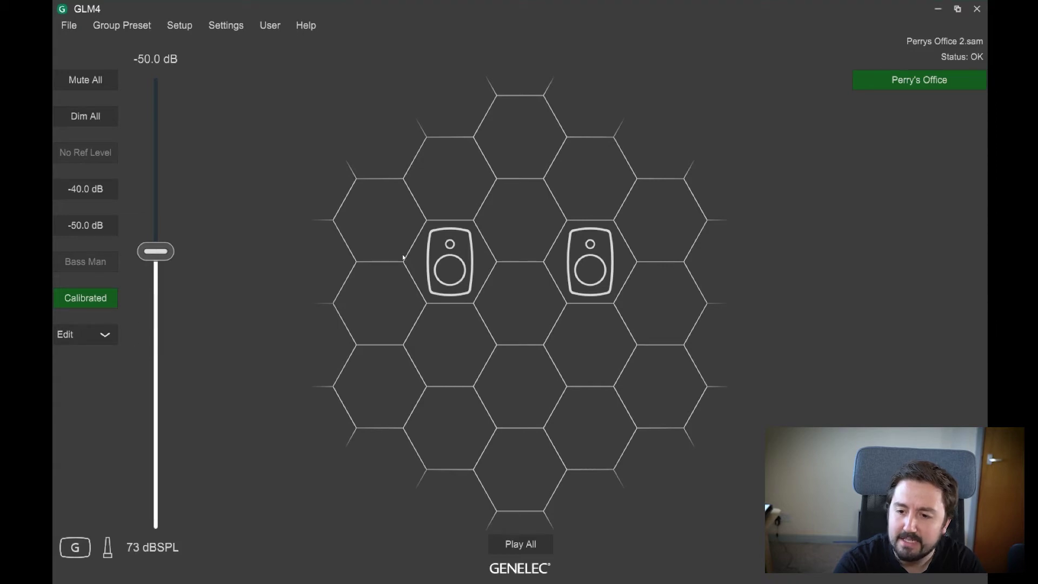
Inspect the left speaker's correction curves in its Acoustic Editor, then return to the layout.
double_click(450, 262)
left_click_drag(721, 389, 429, 440)
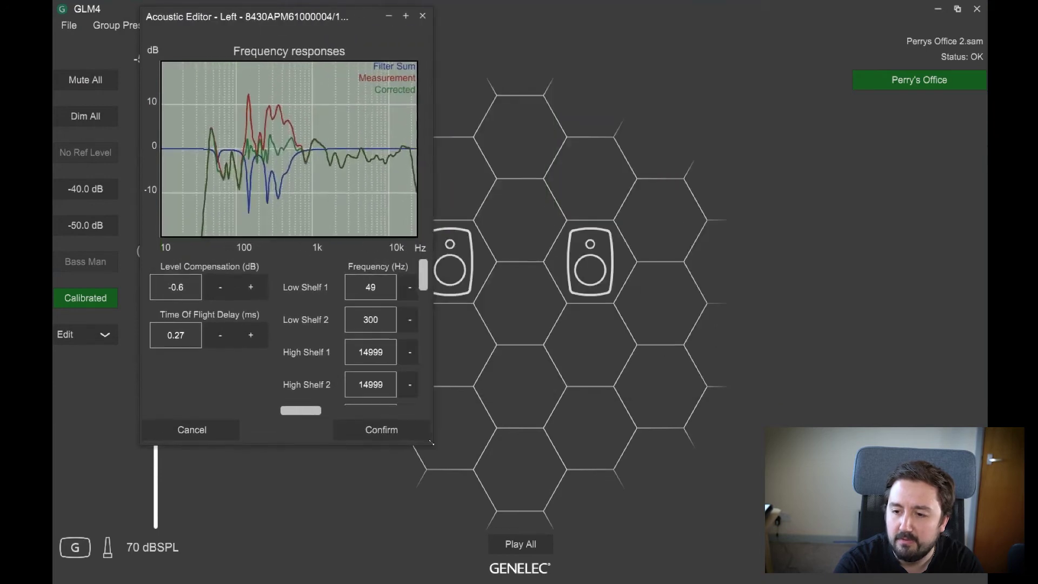
left_click(564, 278)
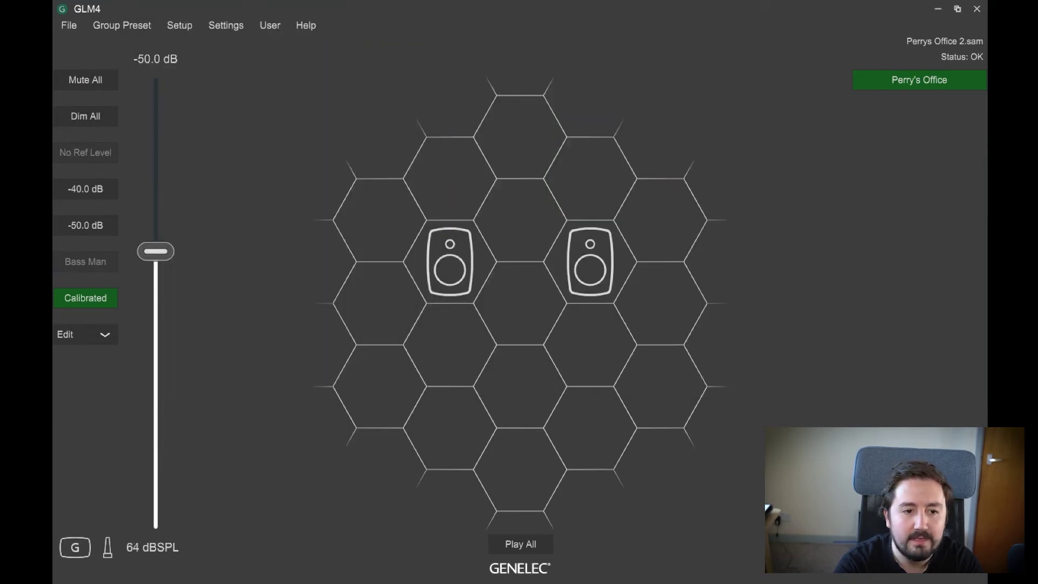
Open the right speaker's Acoustic Editor and move it fully into view.
double_click(590, 261)
left_click_drag(819, 43, 845, 32)
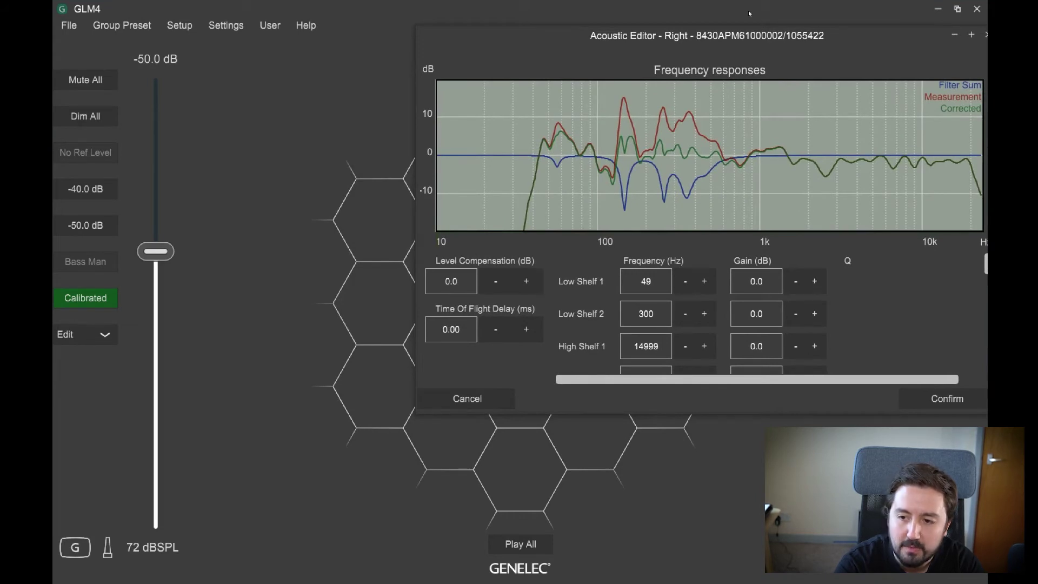
left_click_drag(792, 33, 687, 41)
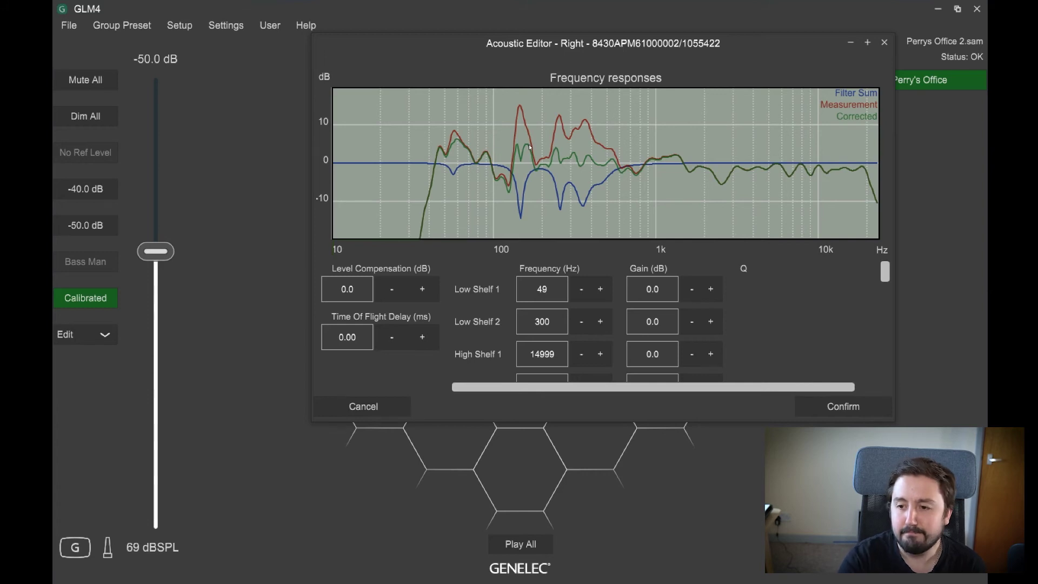
Confirm the right speaker's corrections and open the Left speaker's Acoustic Editor via Edit.
left_click(844, 406)
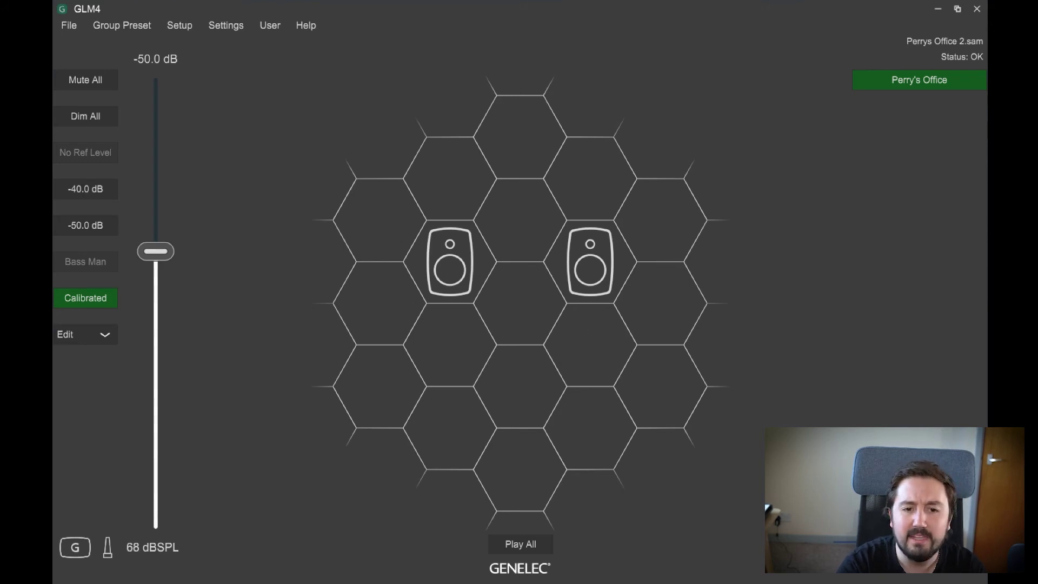
left_click(85, 334)
left_click(81, 162)
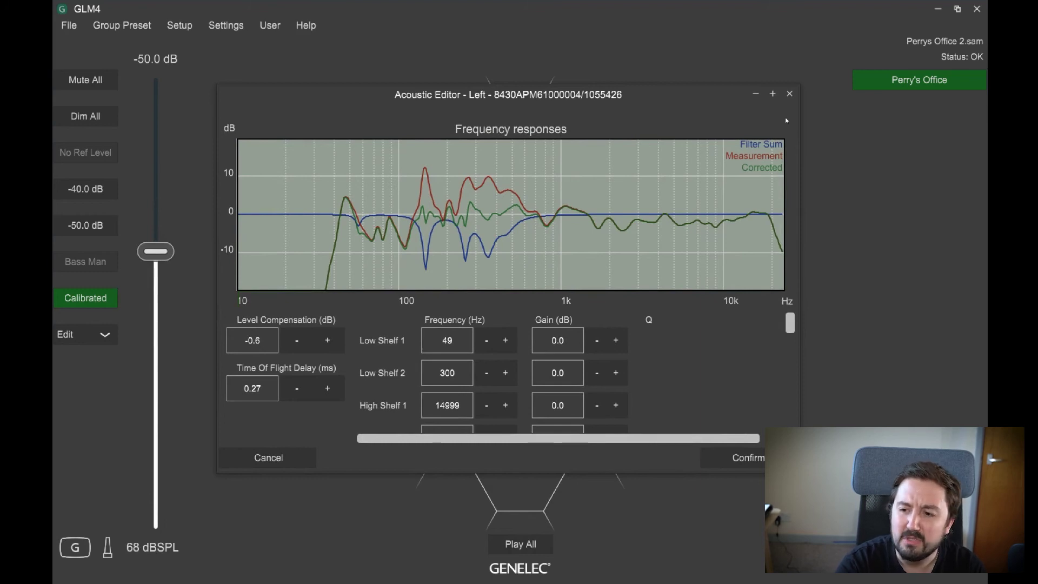
Set the Sound Character Profiler preset to Manual with Extension -4 and Strength -3.
left_click(790, 94)
left_click(122, 26)
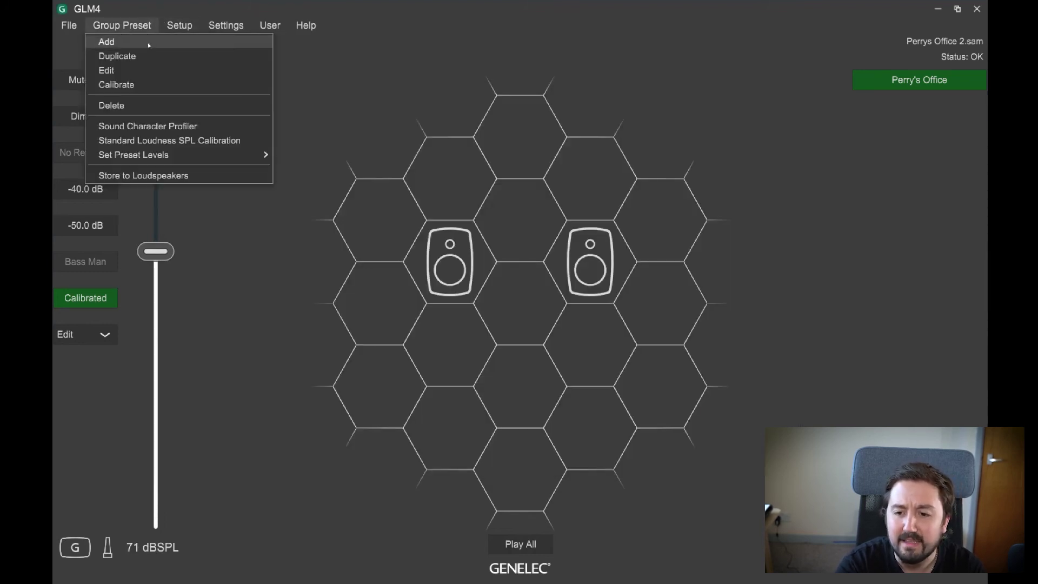
left_click(140, 125)
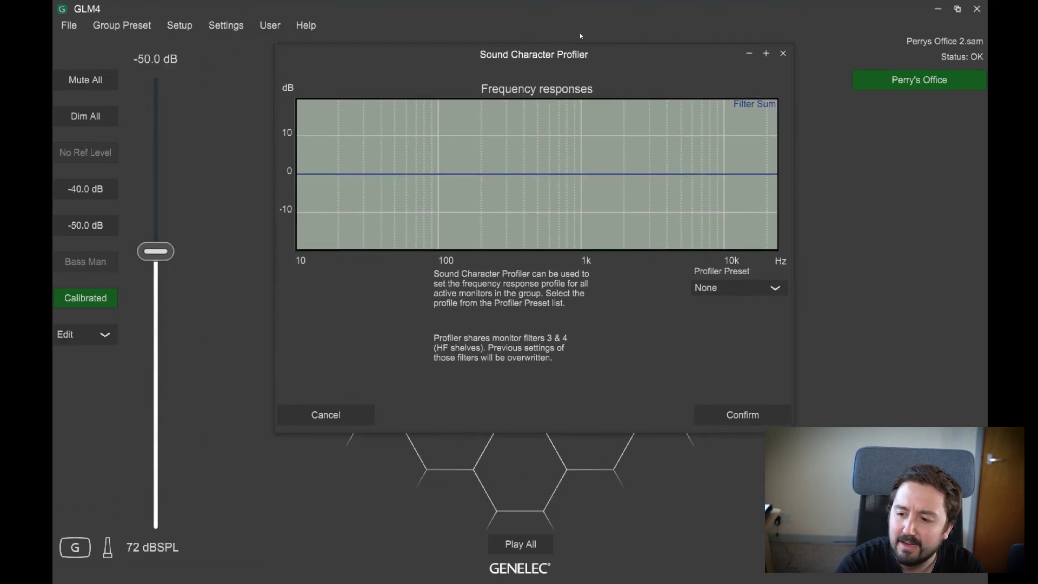
left_click(770, 292)
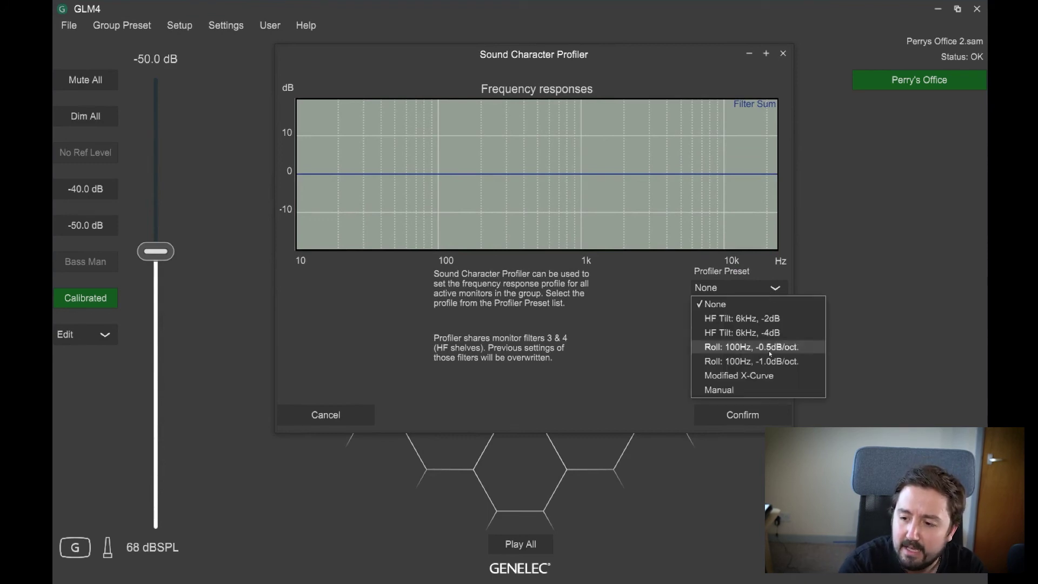
left_click(790, 387)
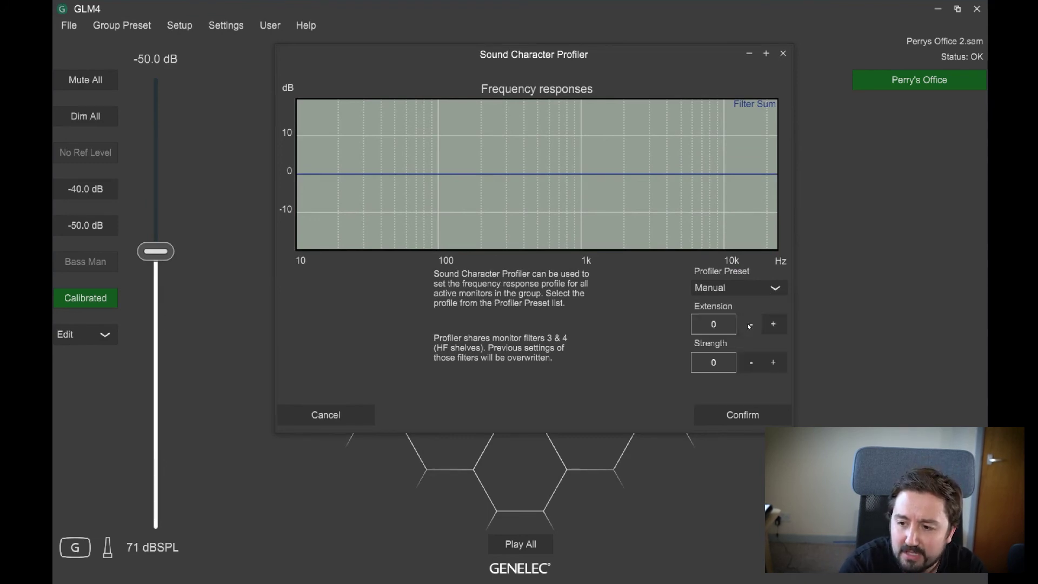
left_click(751, 324)
left_click(751, 324)
left_click(751, 323)
left_click(751, 324)
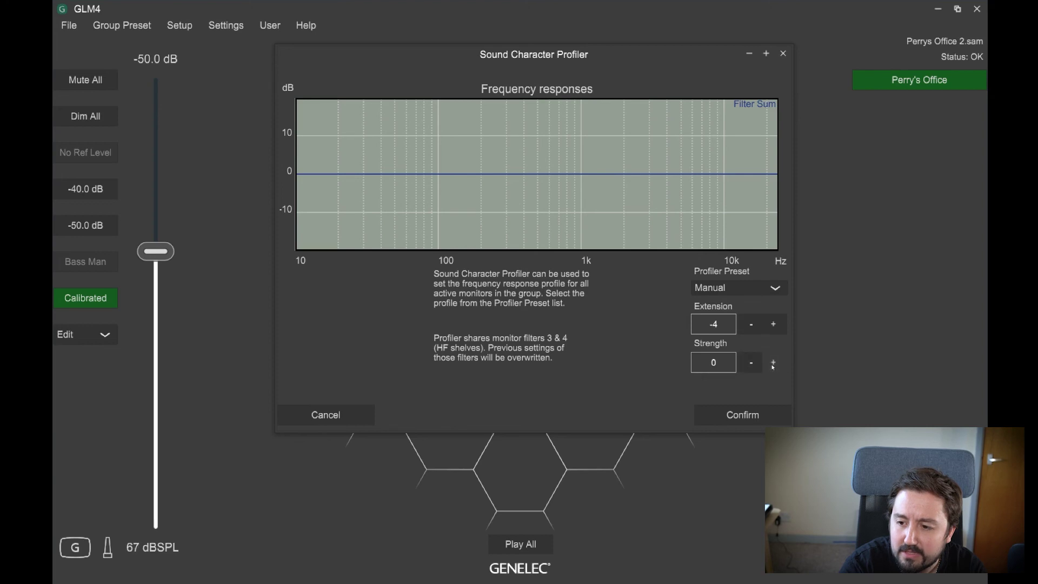
left_click(751, 363)
left_click(751, 363)
left_click(751, 363)
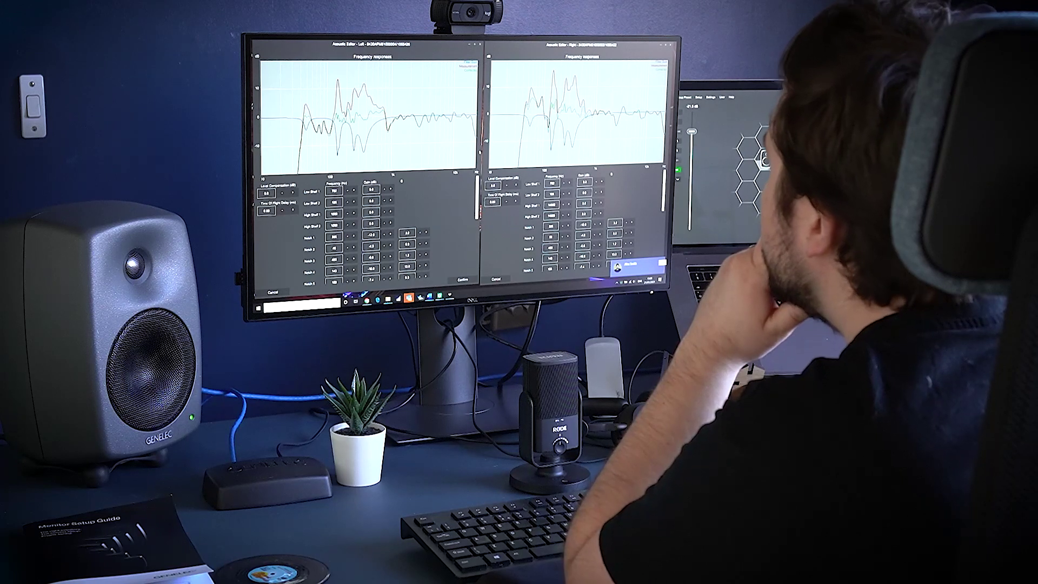
scroll(367, 232, "down", 1)
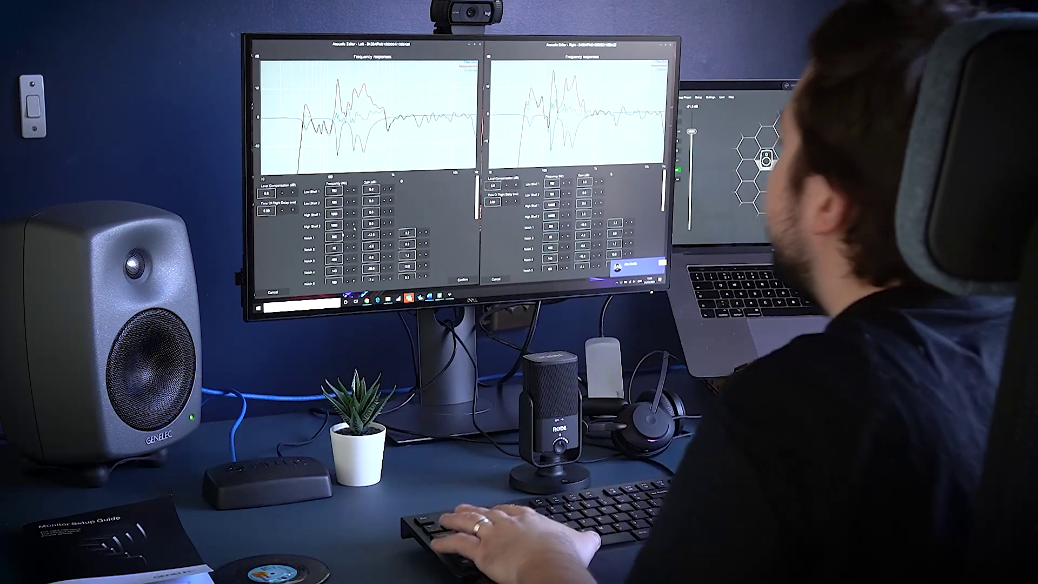